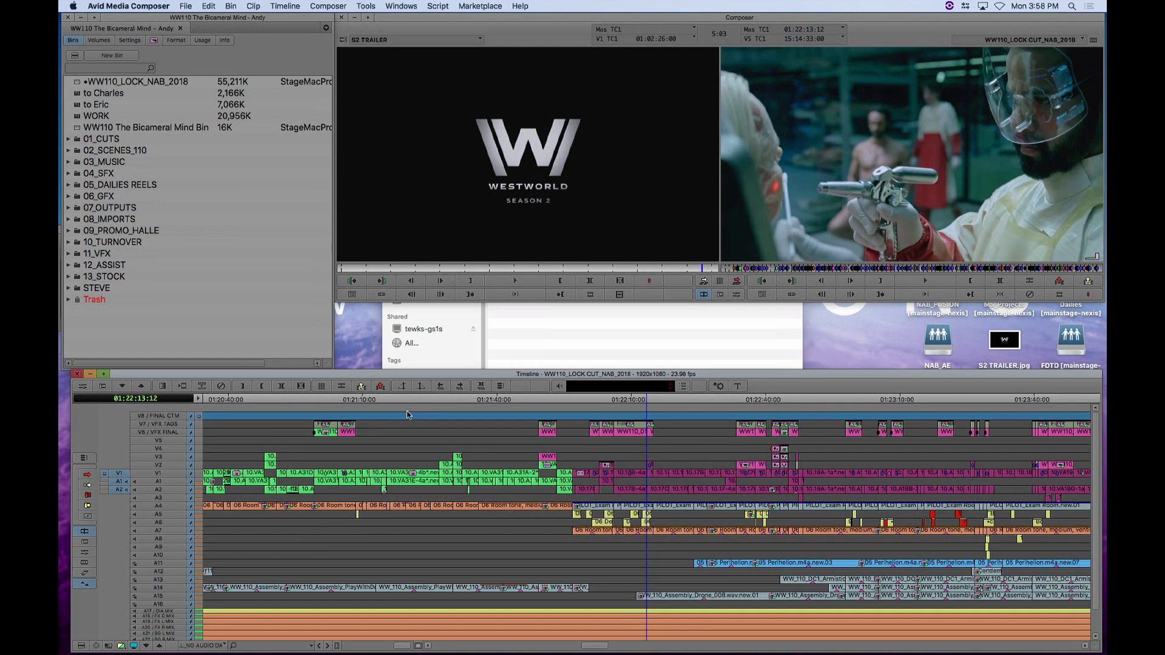
Step: Zoom the timeline out, scrub the lab shots around 01:19:53, and play from the walking shot at 01:22:06
key("super+bracketleft")
key("super+bracketleft")
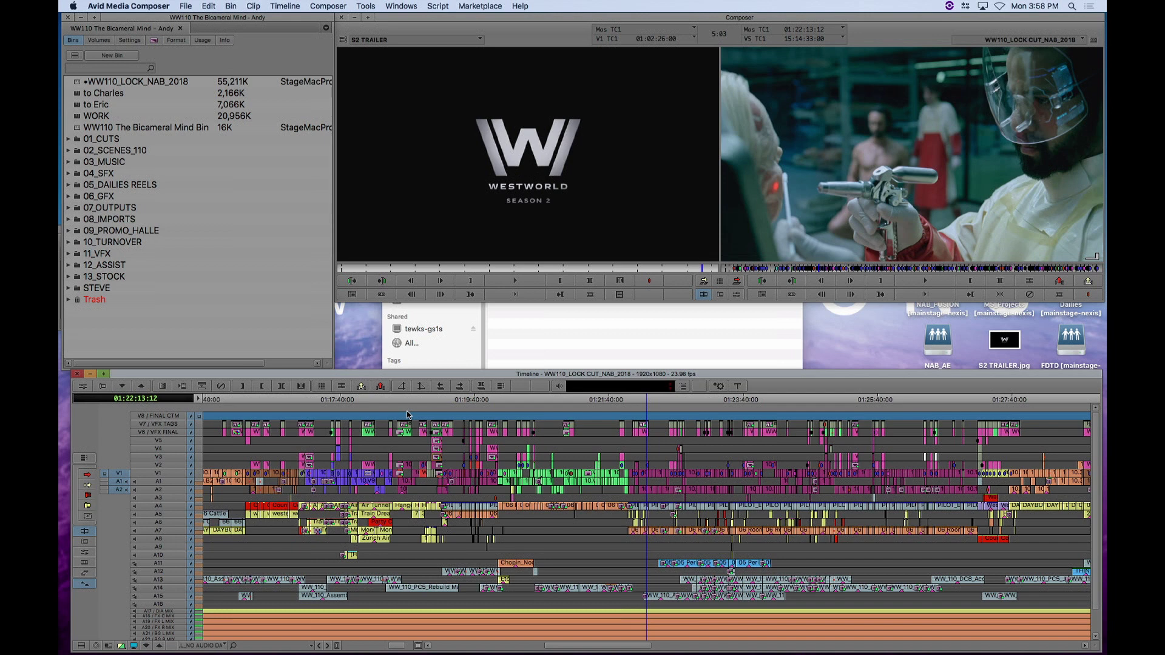
left_click(706, 495)
left_click_drag(708, 496, 716, 495)
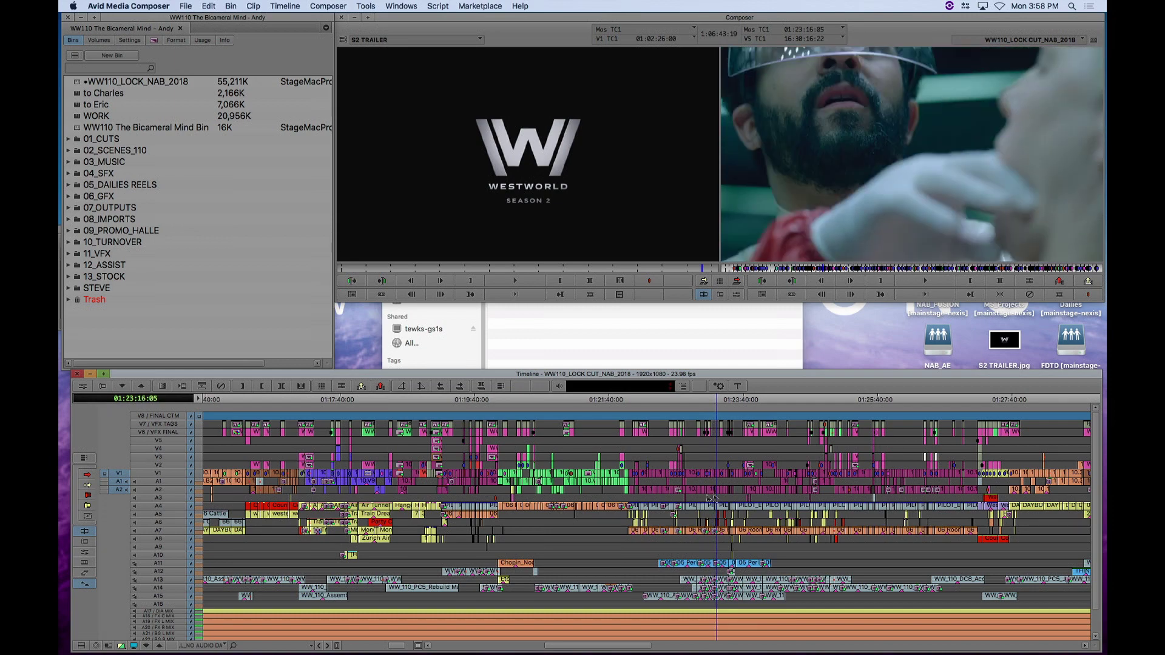
left_click(474, 503)
left_click(497, 512)
mouse_move(501, 513)
left_mouse_down()
mouse_move(482, 511)
mouse_move(496, 513)
left_mouse_up()
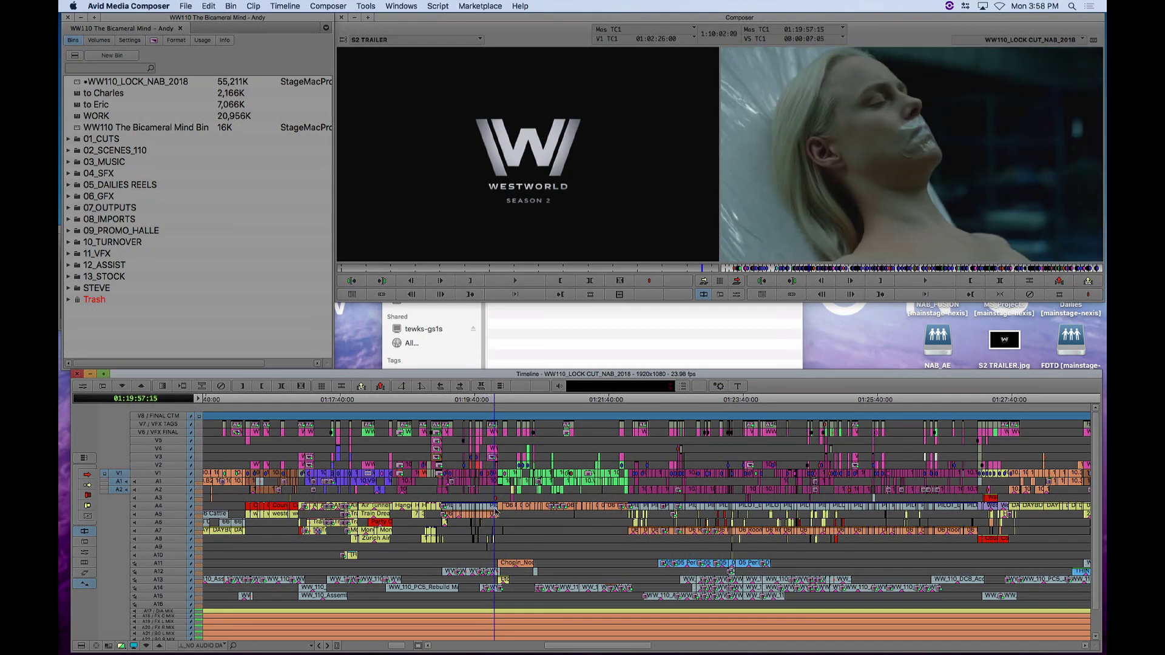
left_click(639, 493)
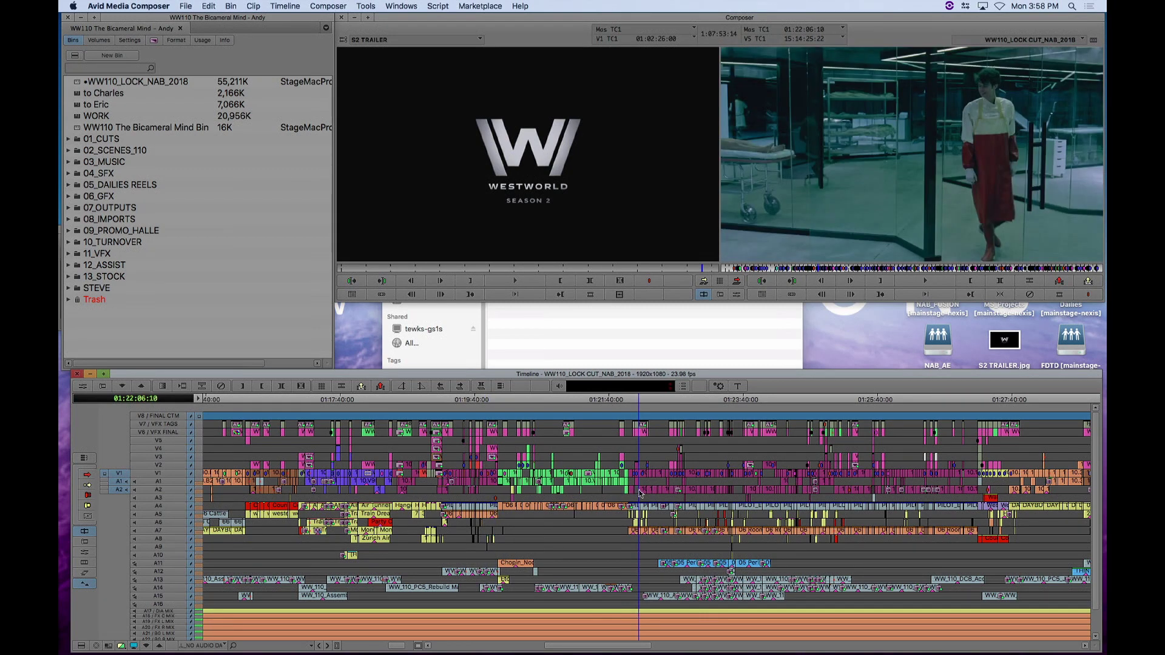
key("space")
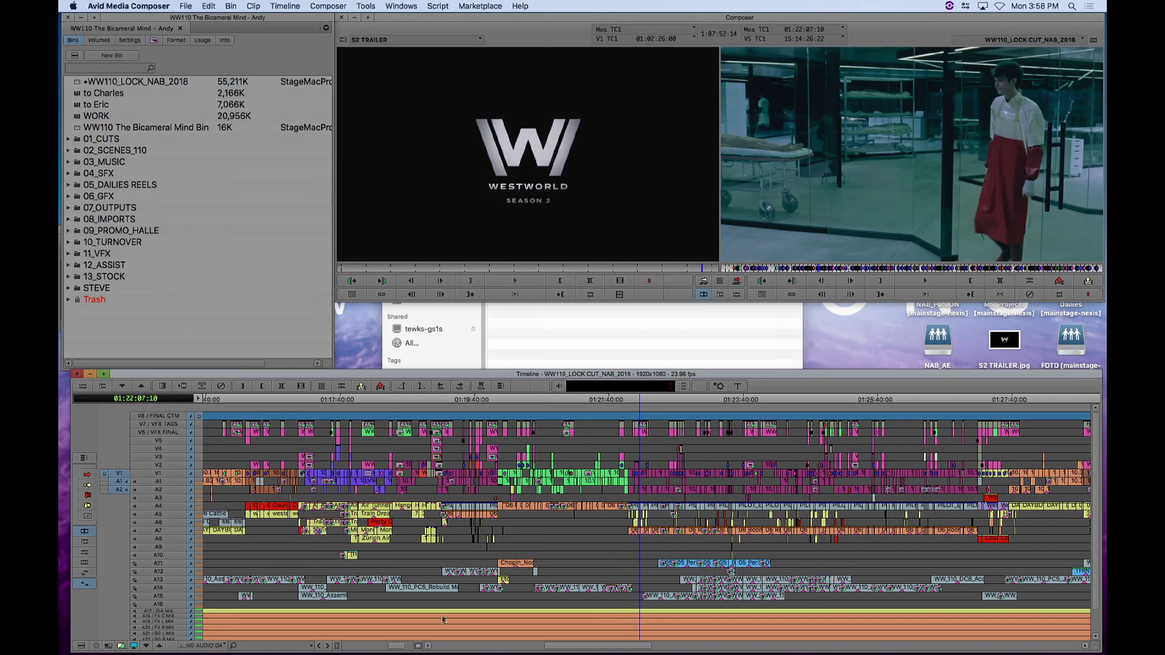
Step: Zoom out further, jump to the cowboy close-up at 01:07:04, then scrub to the sculpted-heads shot at 01:20:55:04
left_click_drag(400, 646, 382, 653)
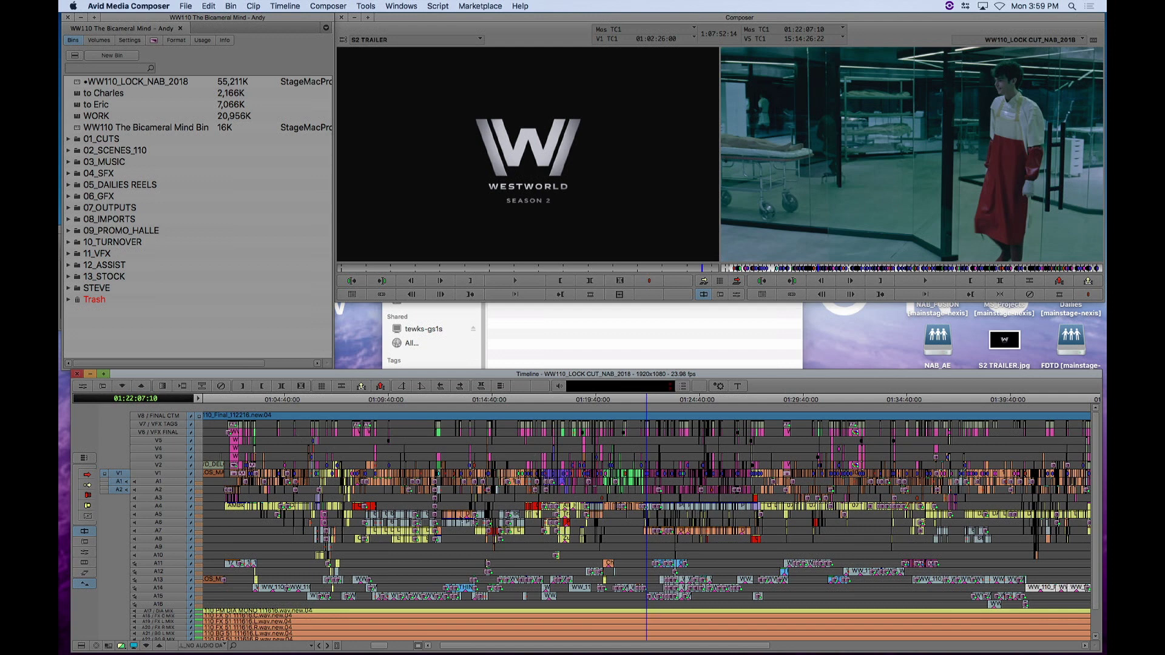
left_click(334, 489)
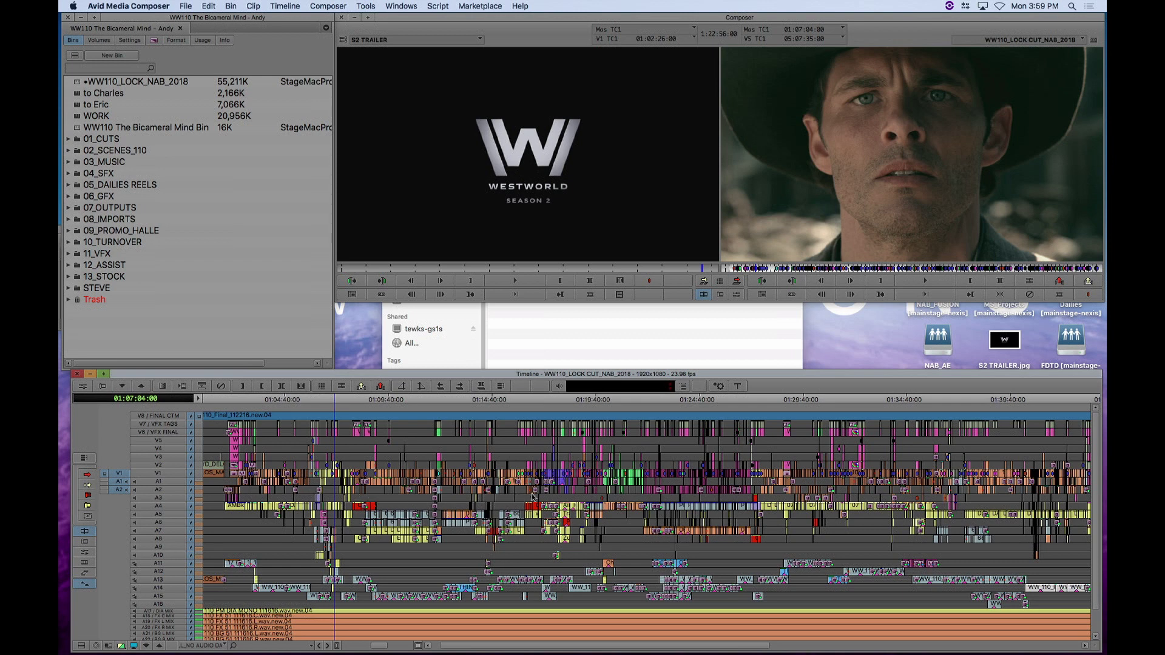
left_click_drag(535, 499, 623, 506)
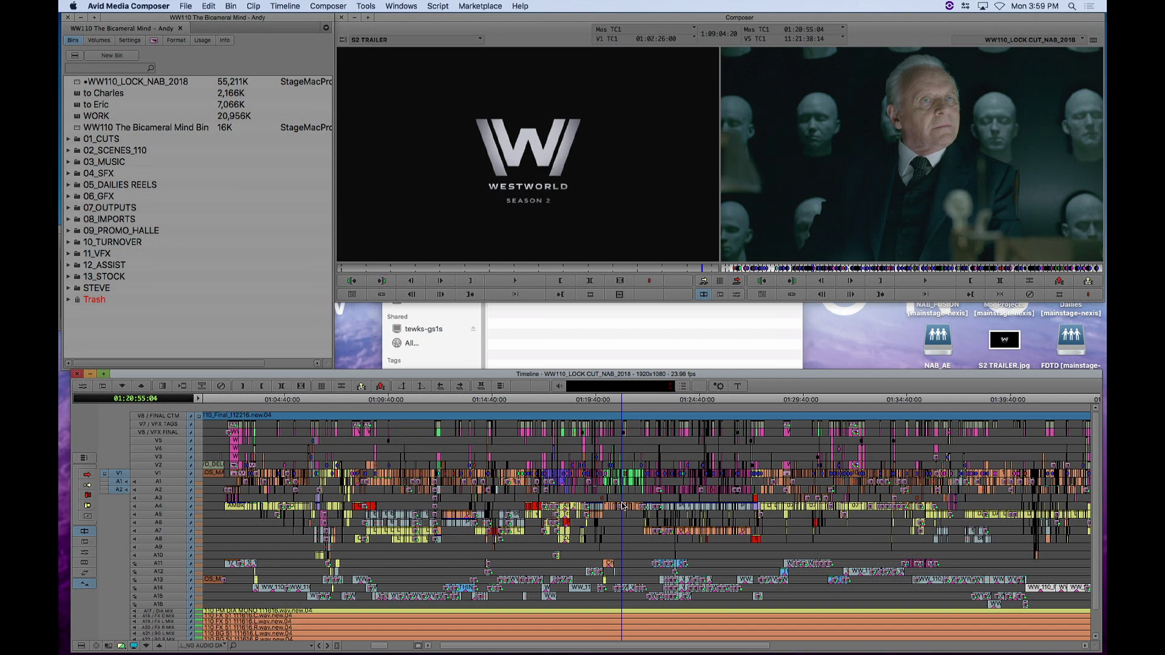
Step: Zoom out with the Scale Bar to the full sequence, then zoom back in to 01:15–01:26
left_click_drag(380, 646, 348, 645)
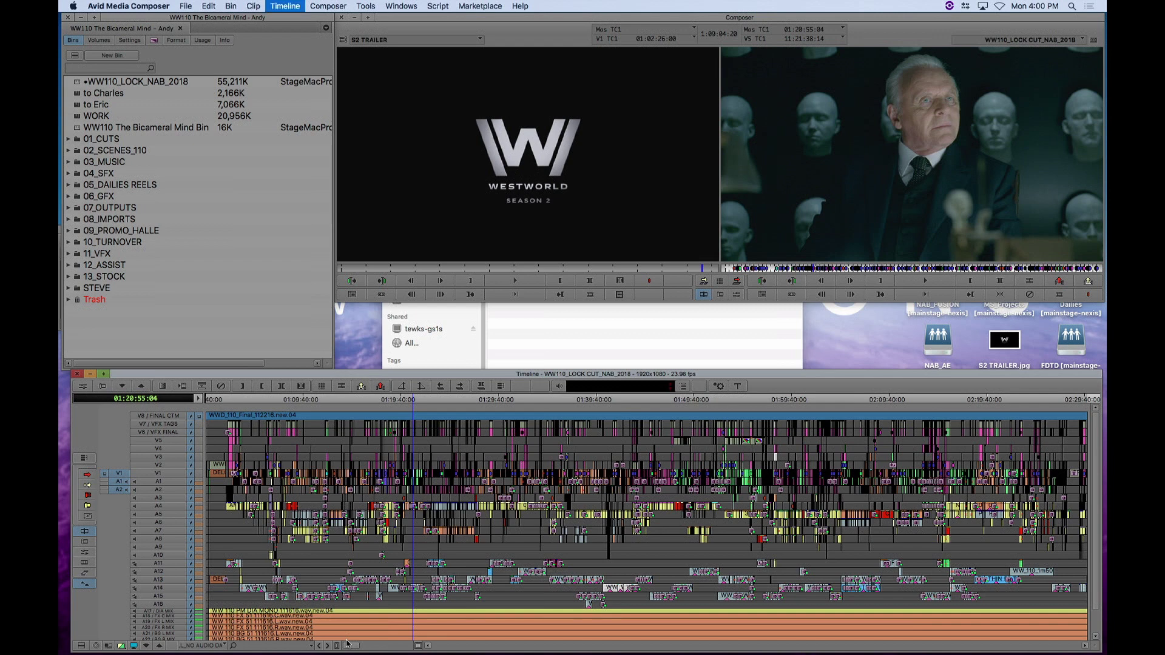
left_click_drag(348, 645, 397, 645)
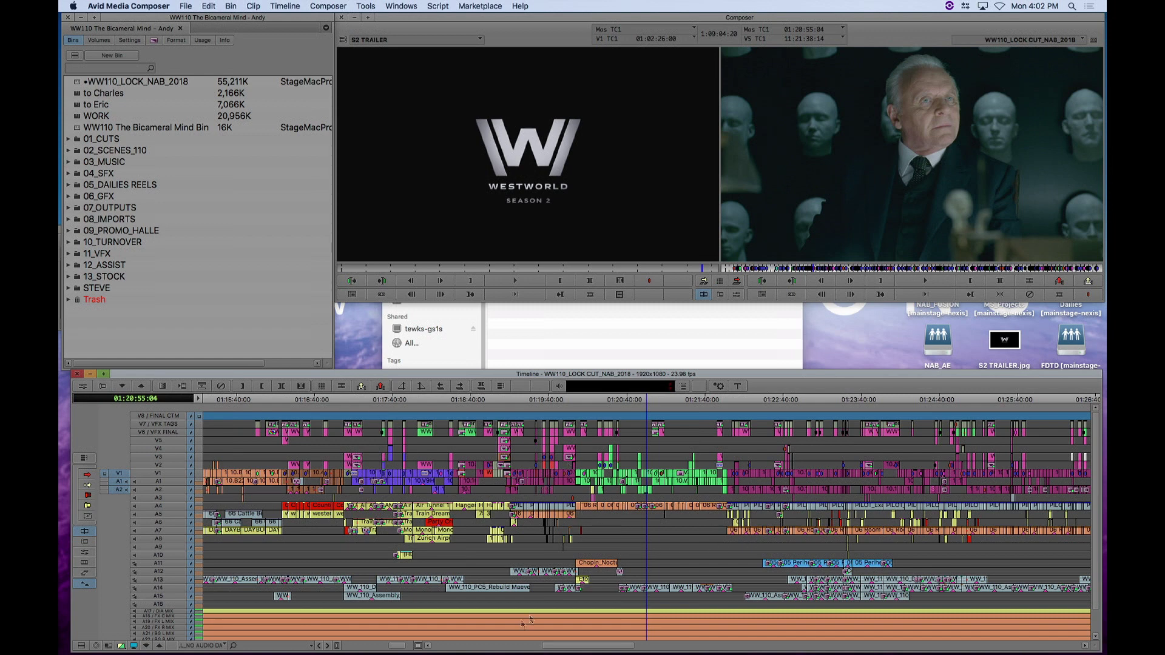
Step: Zoom in around 01:20 and jog through the miniature-model shot frame by frame to 01:20:28:10
left_click_drag(402, 650, 355, 653)
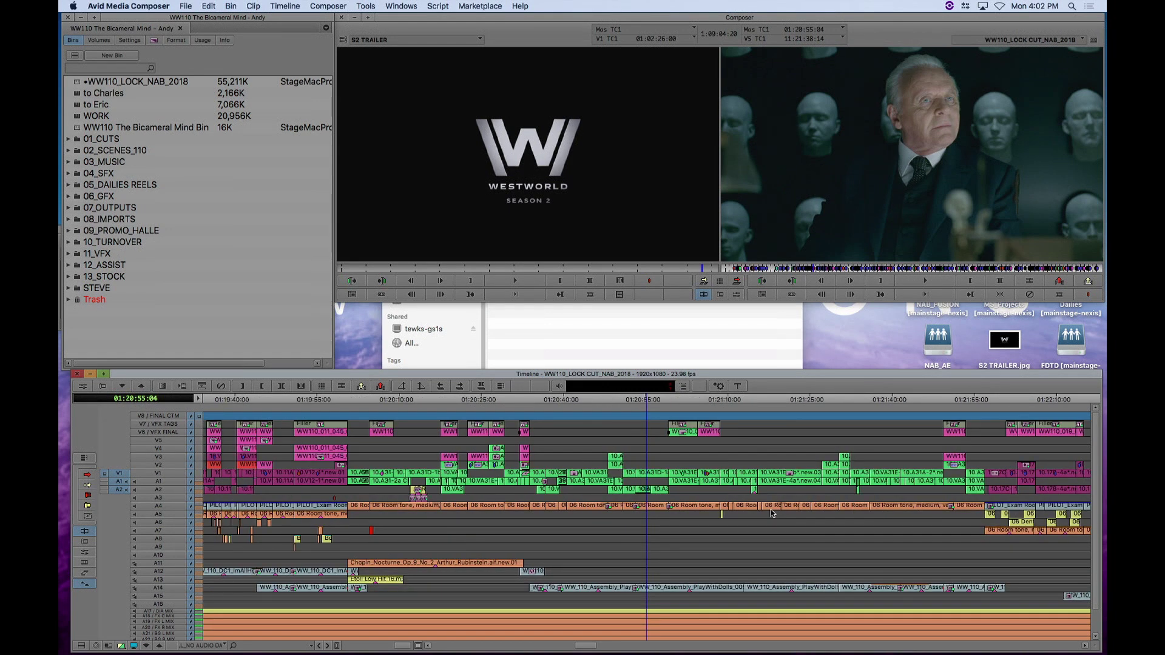
left_click(497, 480)
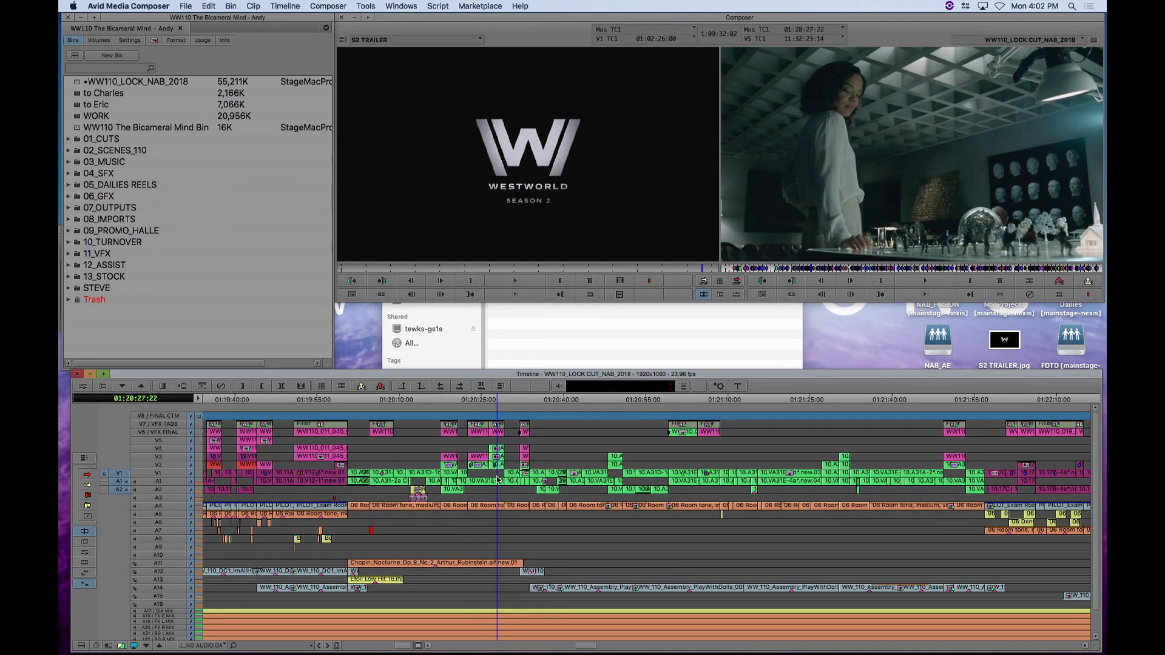
left_click_drag(497, 480, 497, 485)
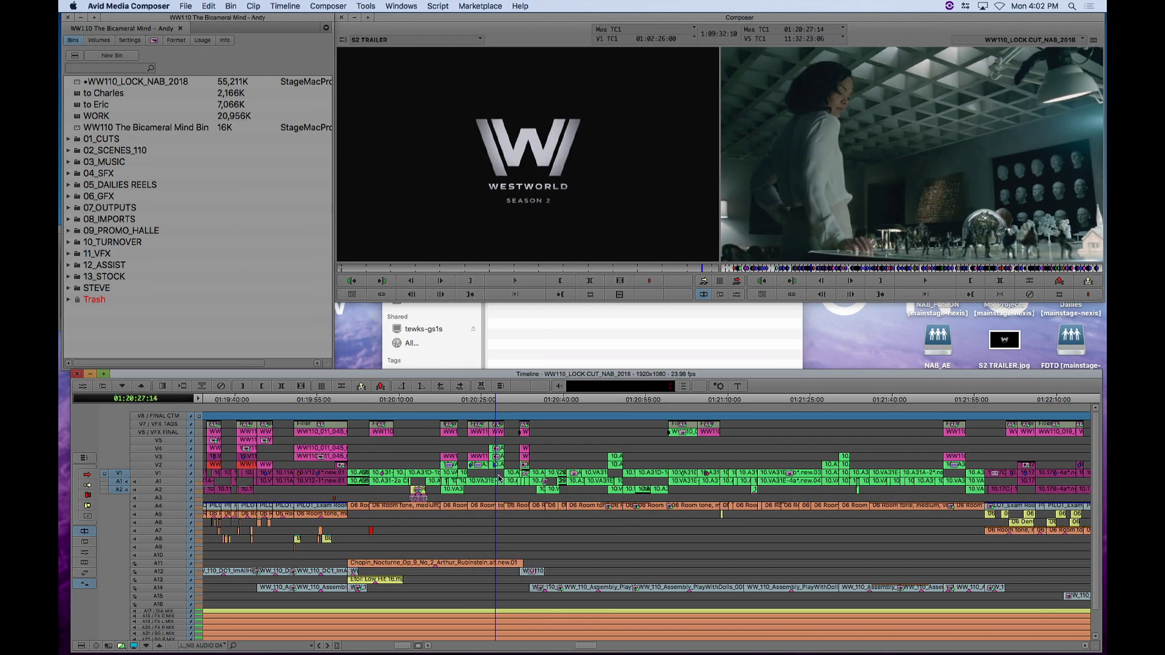
left_click_drag(486, 478, 499, 477)
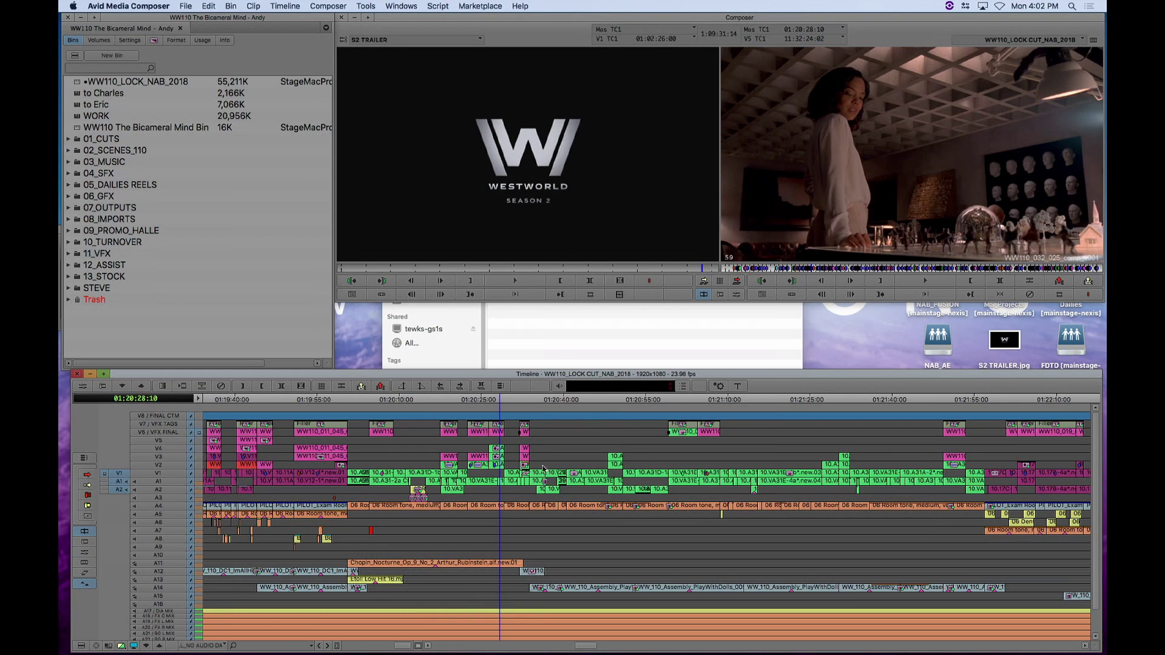
Step: Move the position indicator ahead to 01:20:44 in the timeline
left_click(589, 488)
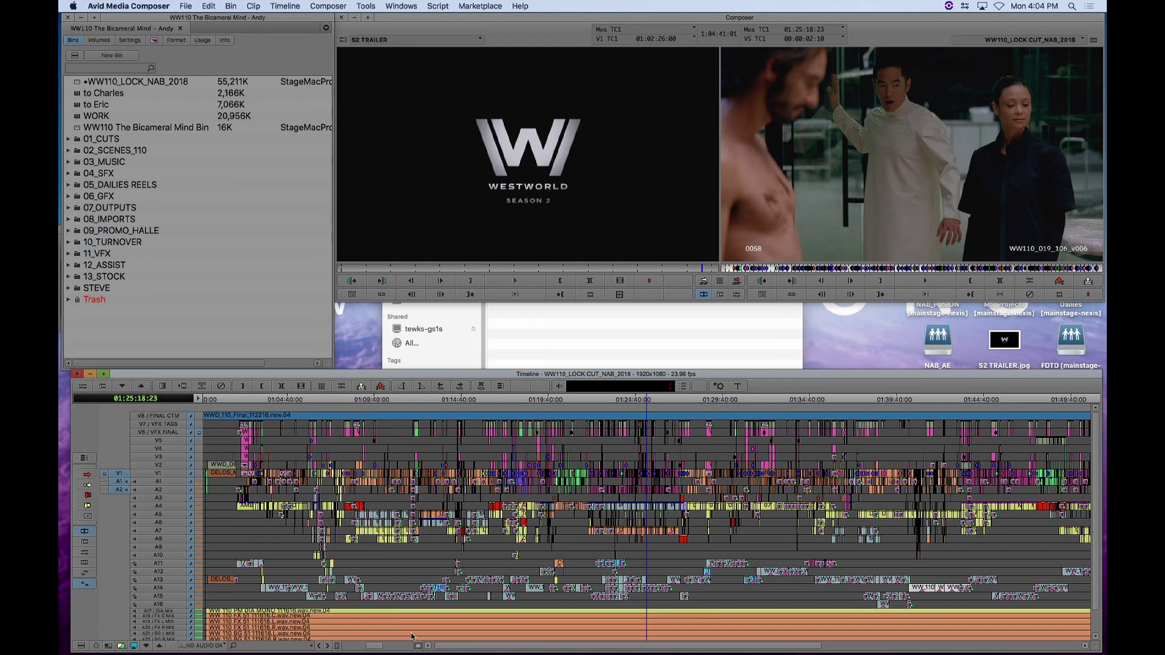
Step: Jump to 01:33:30, scrub past 01:35:47, then back to VFX shot WW110_042_020_v003
left_click(791, 524)
left_click_drag(790, 525, 829, 531)
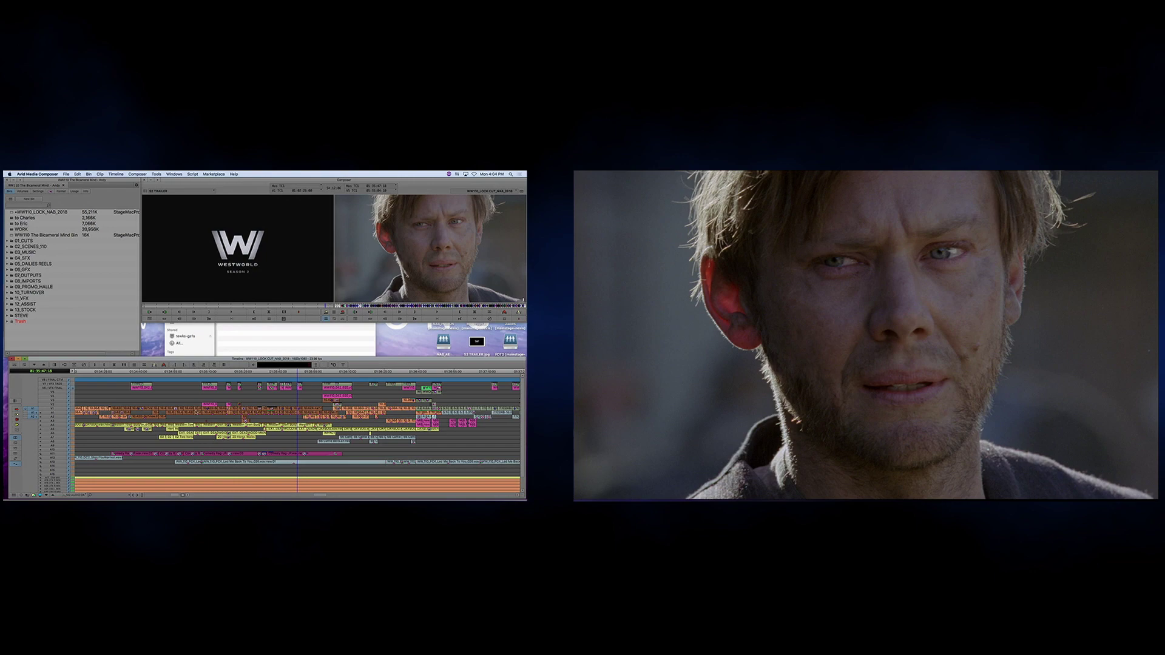
left_click_drag(297, 421, 232, 420)
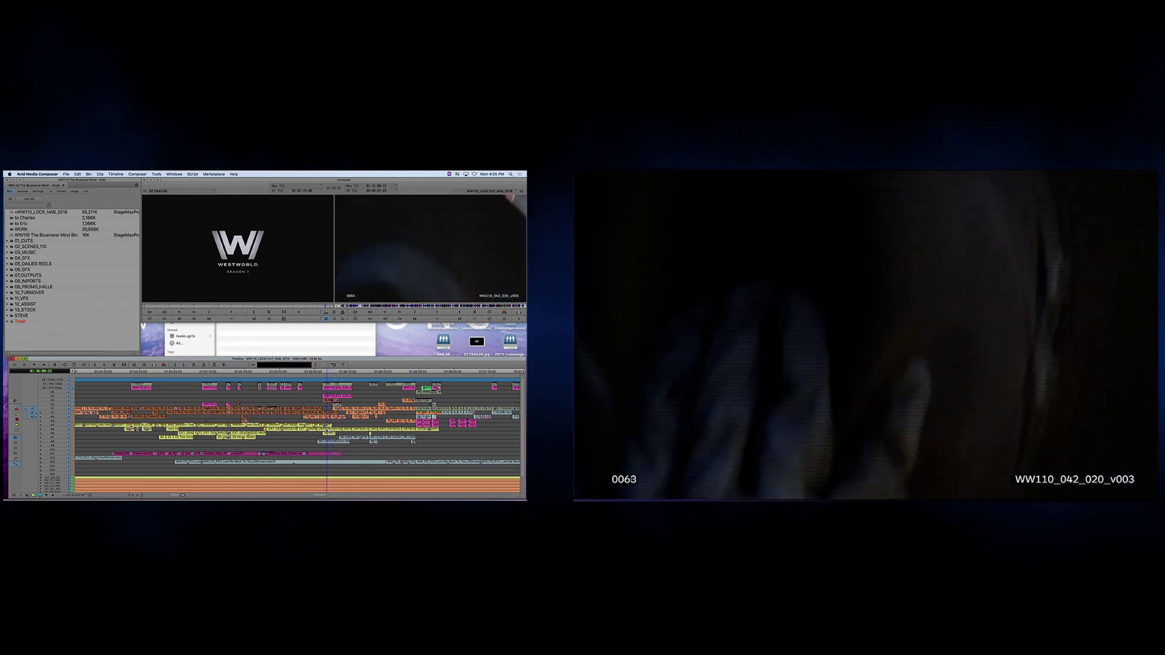
Step: Play forward, zoom in around the playhead, and scrub to 02:14:53:16 on the projected-face shot
key("l")
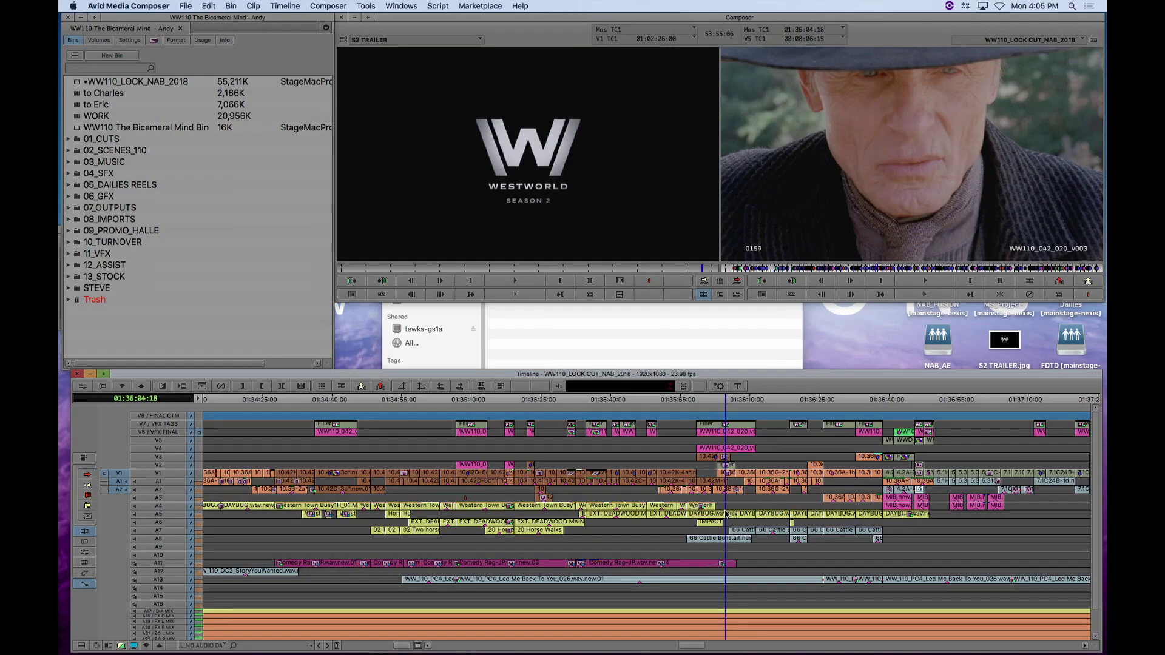
key("ctrl+]")
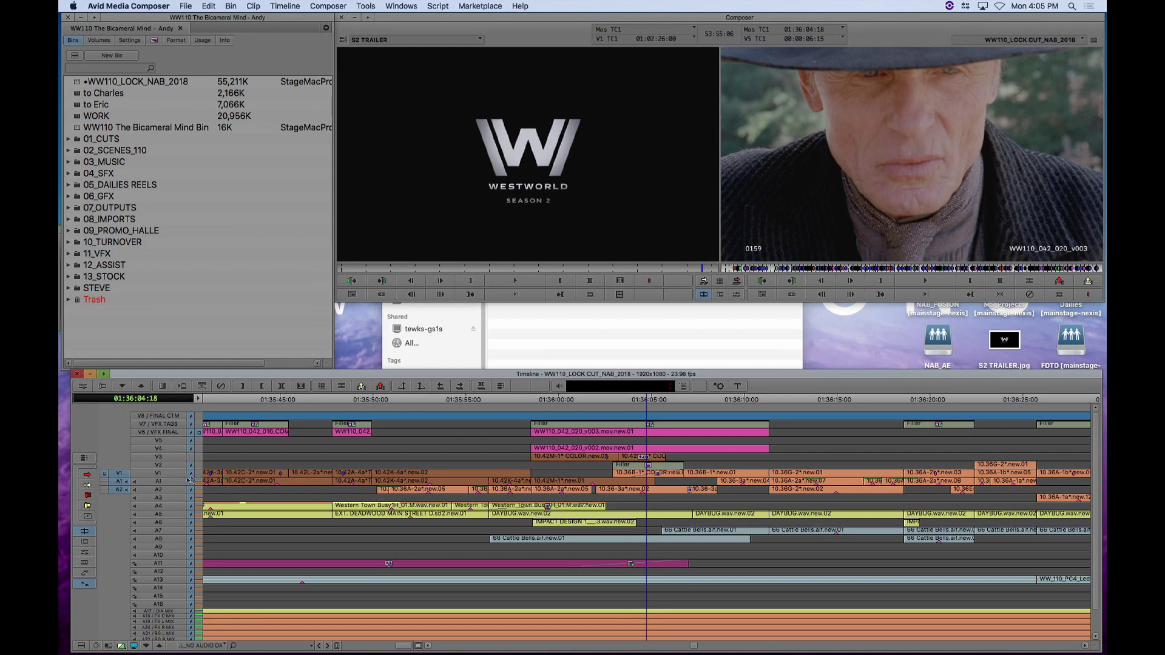
left_click_drag(542, 486, 774, 495)
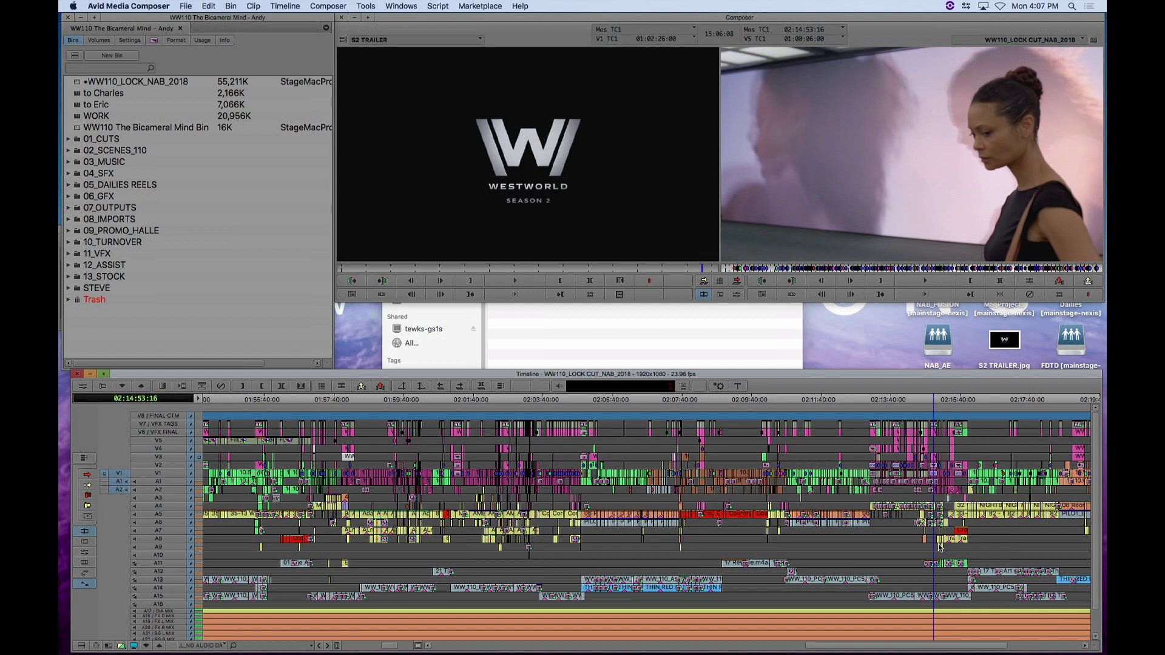
Step: Zoom to a three-minute span near 02:20:07:06 and scrub back and forth through shot WW110_062_010_comp_v001
key("ctrl+]")
left_click(807, 528)
key("ctrl+]")
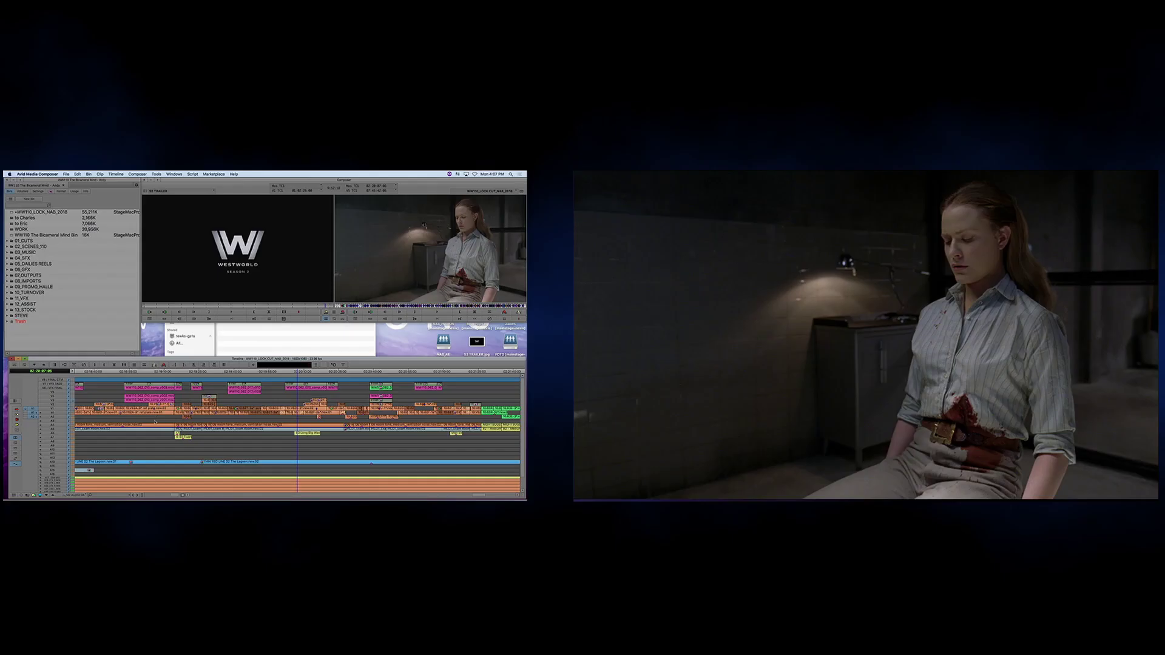
key("space")
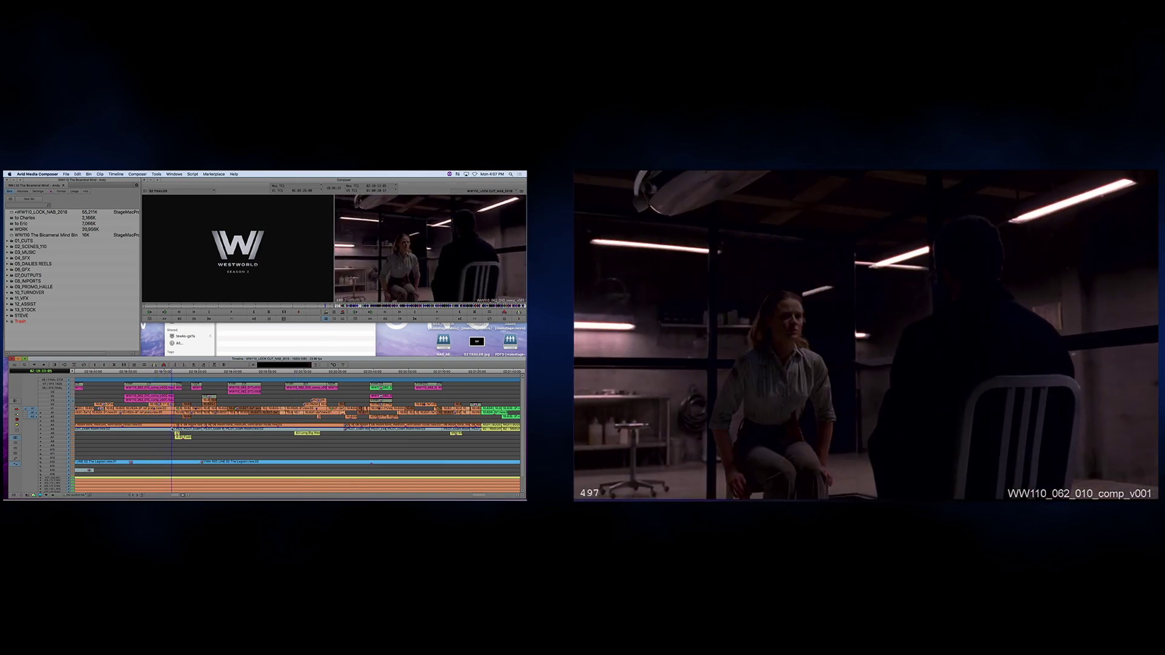
mouse_move(173, 429)
left_mouse_down()
mouse_move(127, 433)
mouse_move(175, 435)
left_mouse_up()
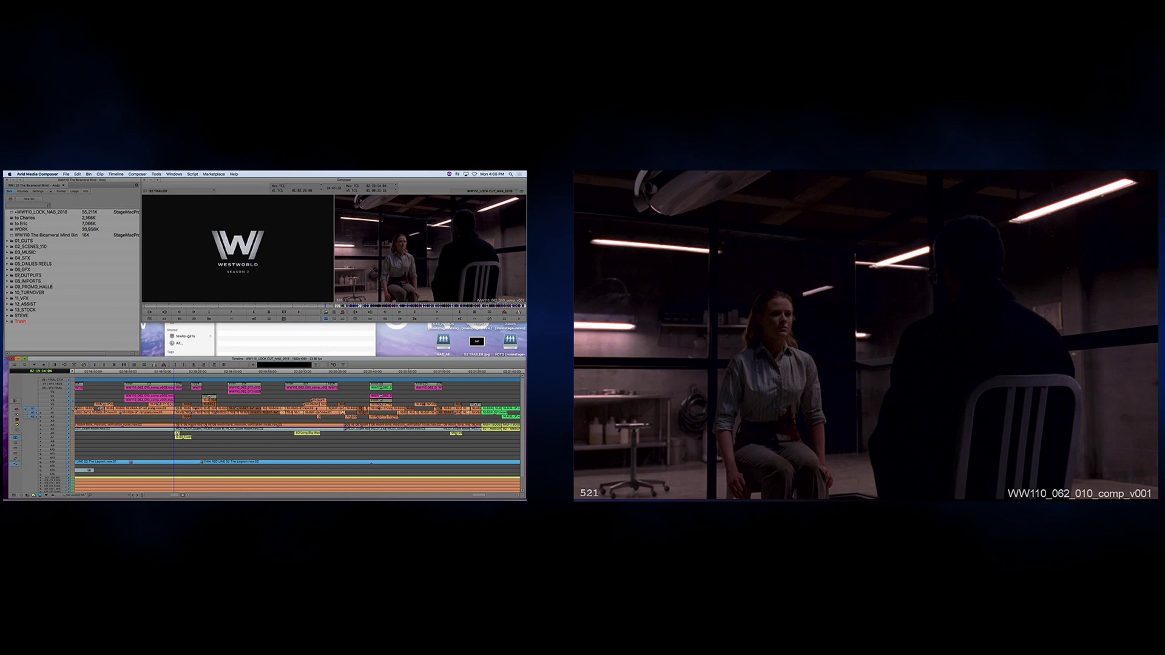
mouse_move(175, 435)
left_mouse_down()
mouse_move(158, 427)
mouse_move(171, 422)
left_mouse_up()
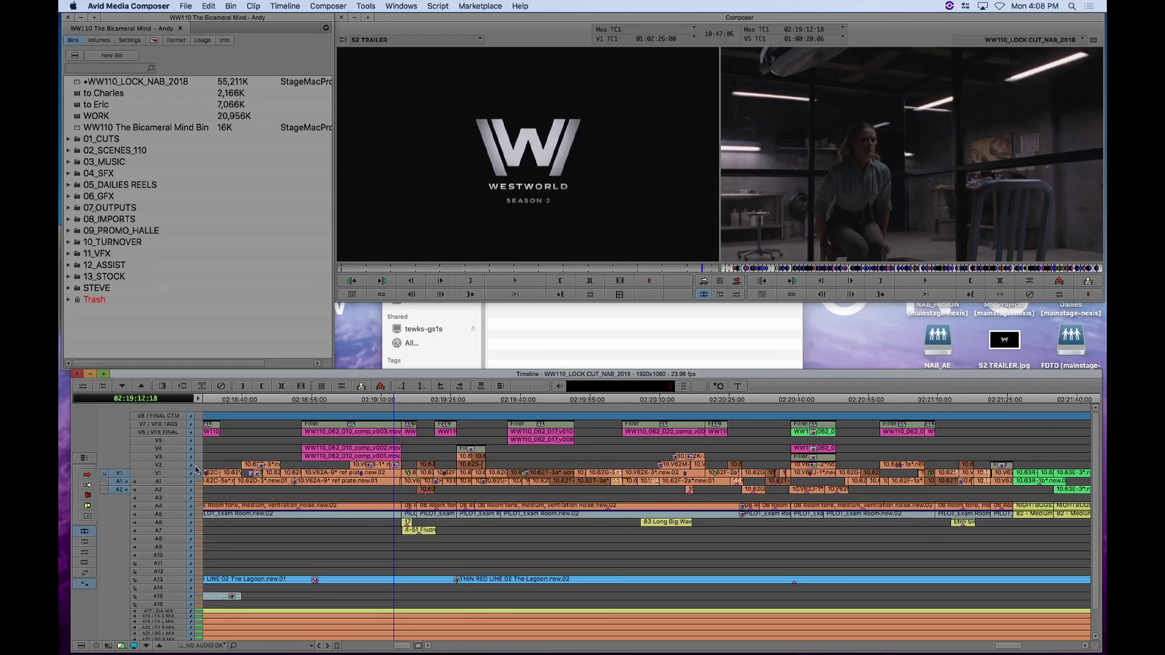
Step: Scrub forward through the basement shots around 02:20:03–02:20:07 to the blue-dress shot at 02:20:15:06
left_click(365, 483)
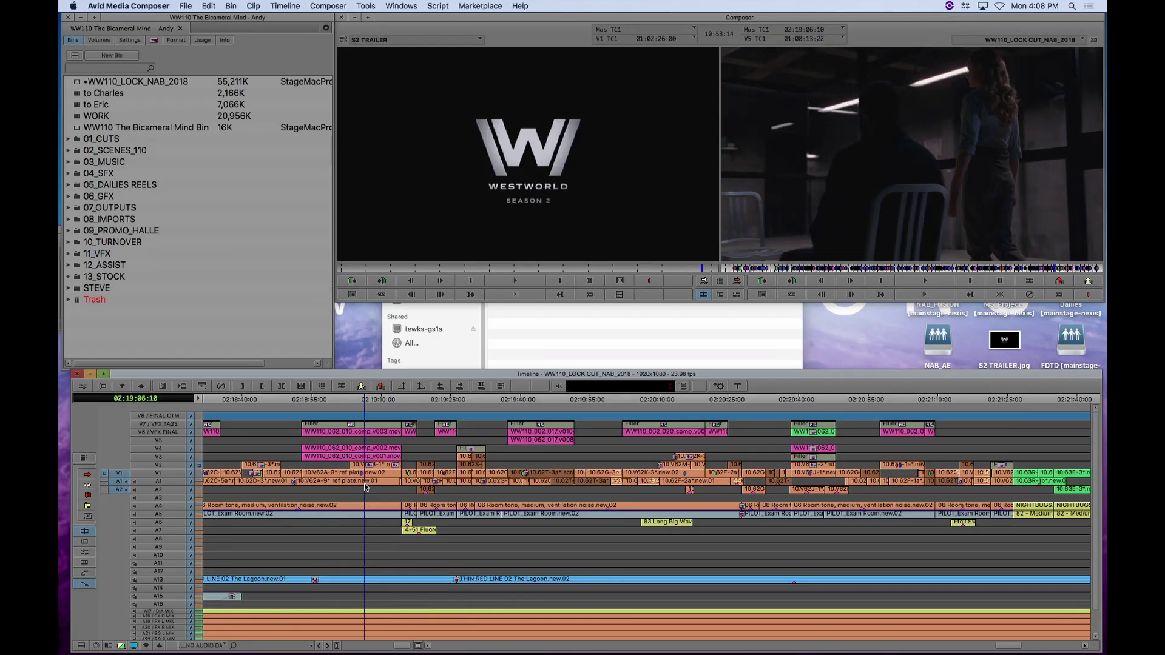
left_click(317, 476)
left_click_drag(317, 476, 625, 505)
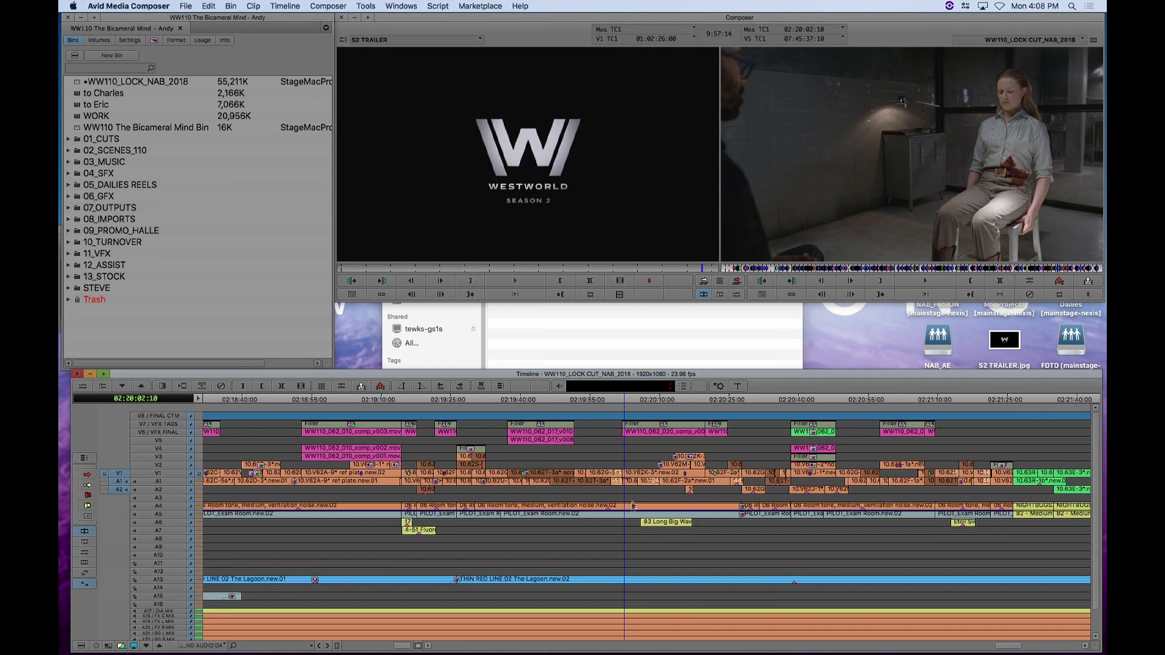
left_click(630, 481)
left_click_drag(631, 481, 705, 519)
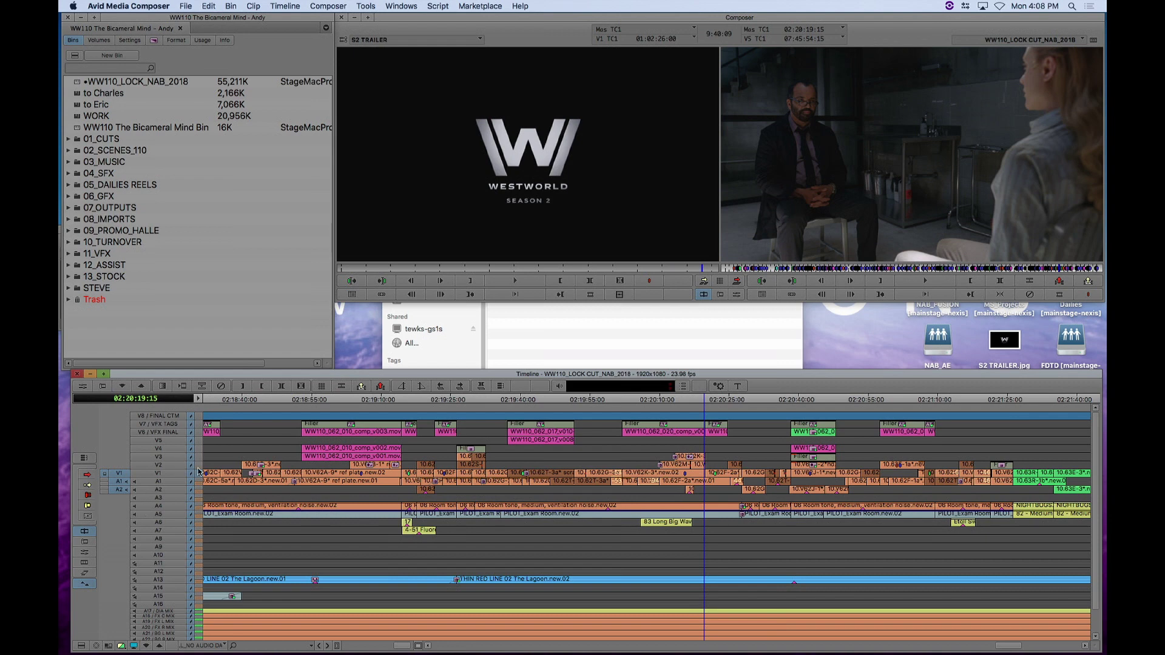
left_click_drag(631, 486, 650, 492)
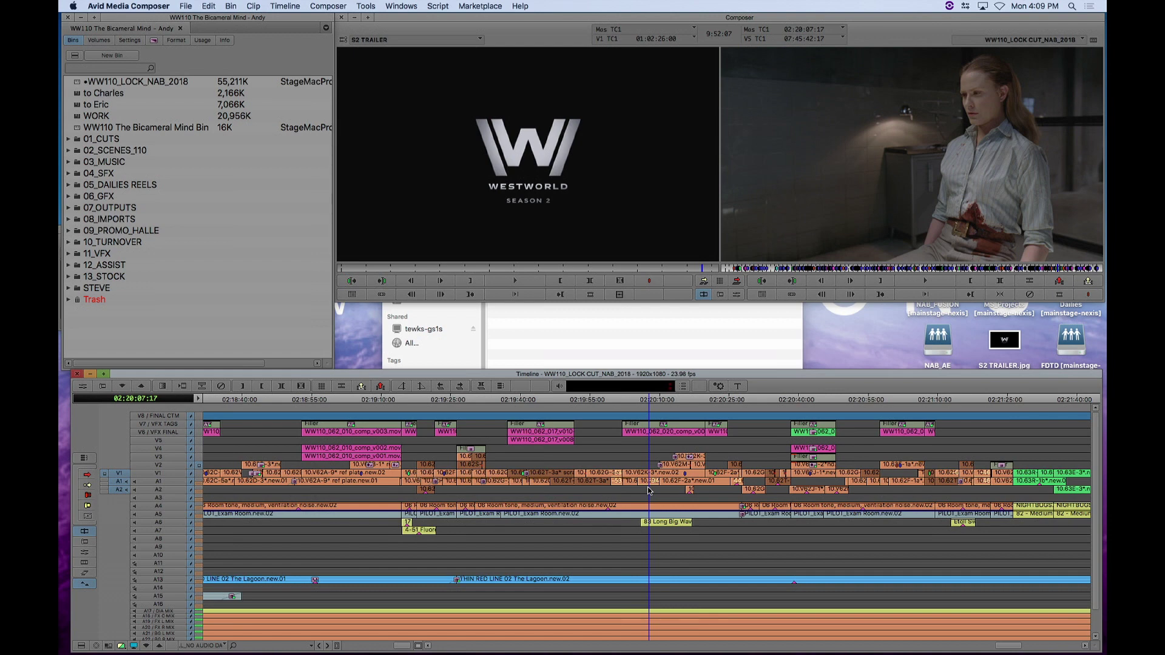
left_click_drag(647, 487, 685, 524)
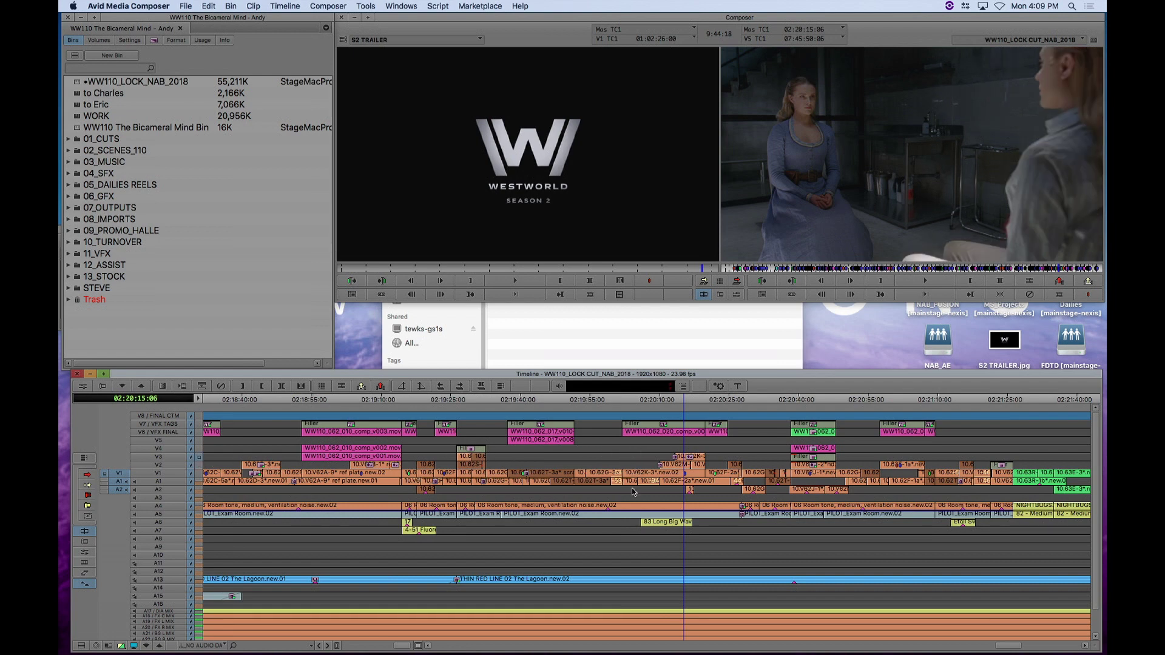
Step: Replay the shots from 02:20:08 to 02:20:13:23 forward and backward, then scrub forward to 02:20:18:22
left_click(652, 498)
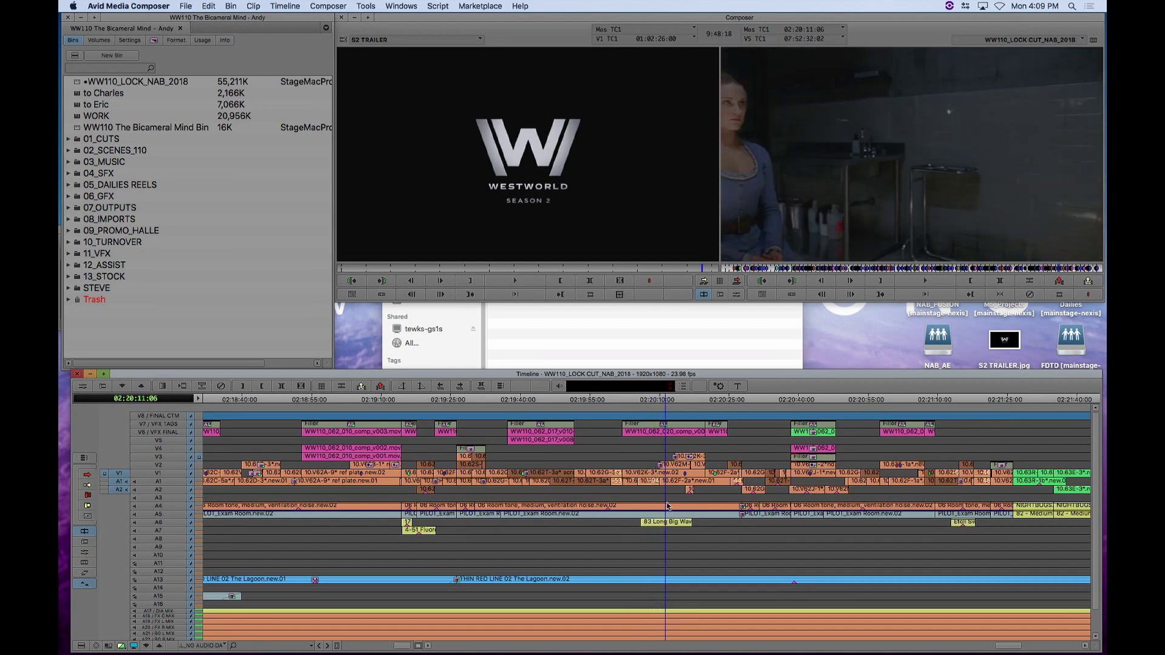
left_click(697, 504)
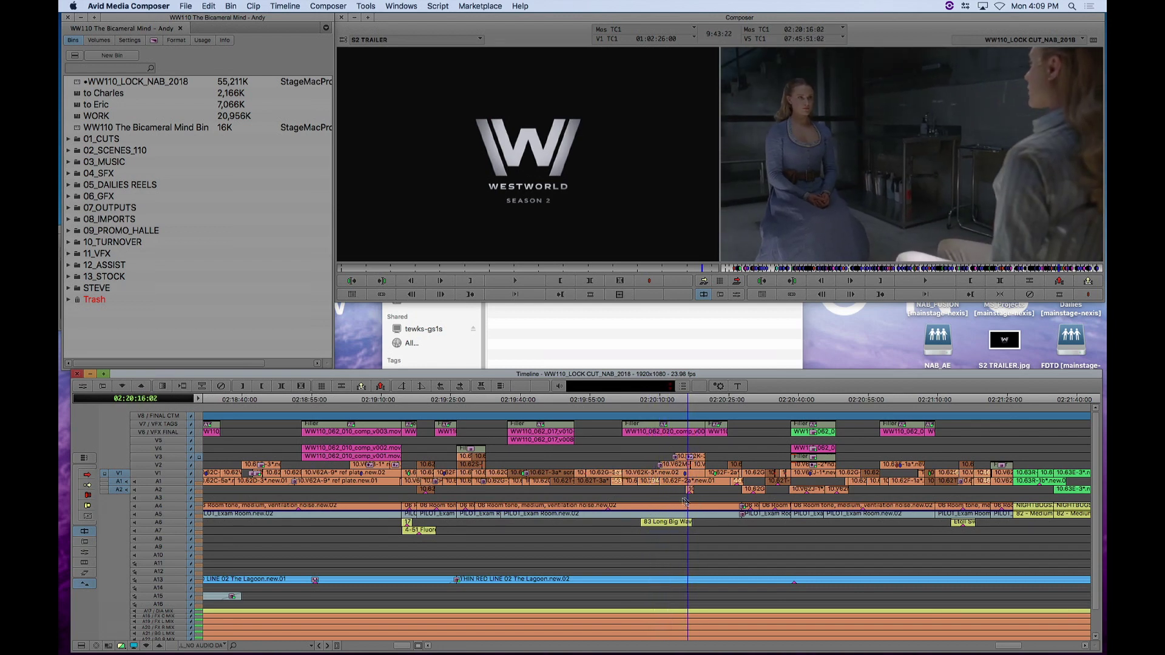
left_click(678, 496)
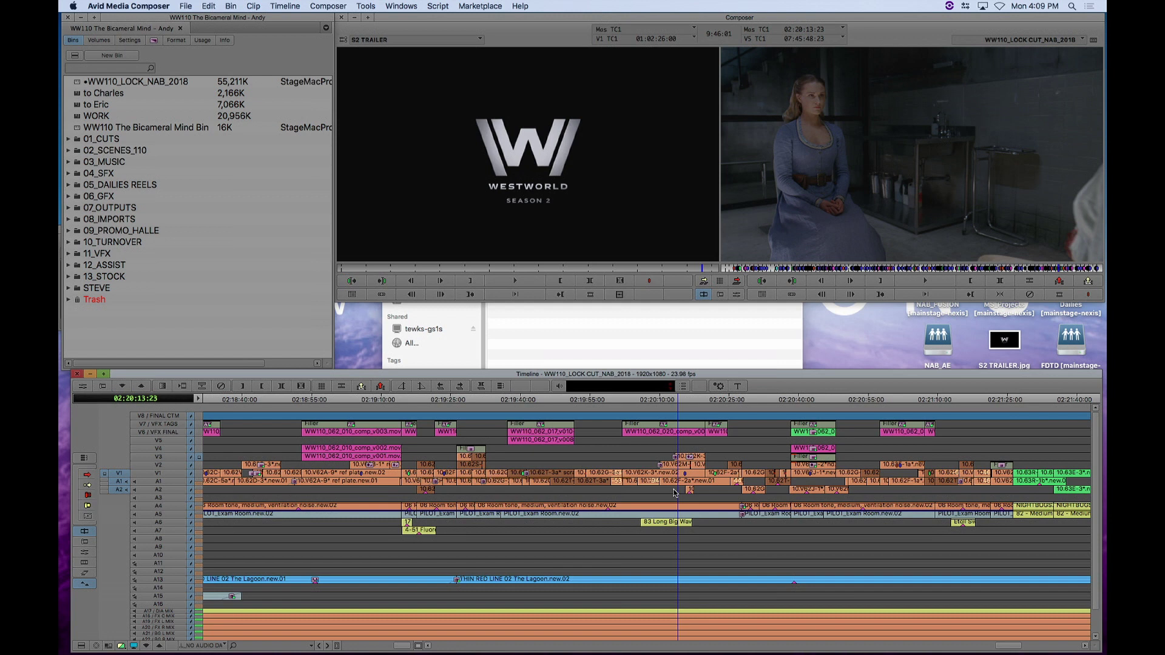
key("space")
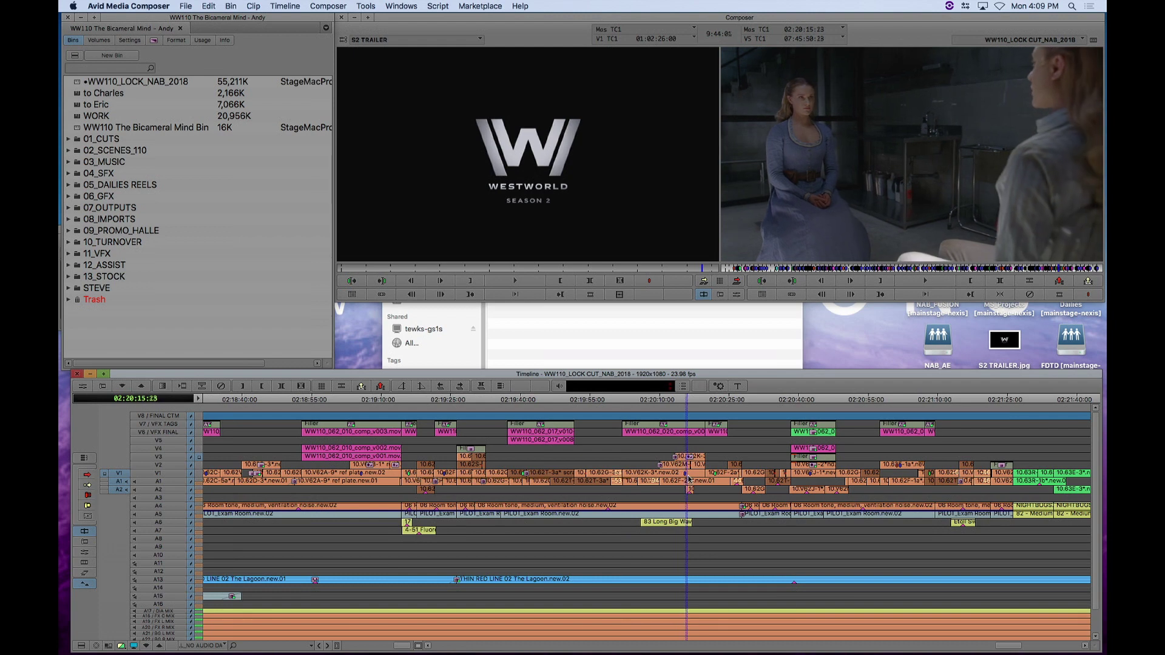
key("j")
key("j")
key("j")
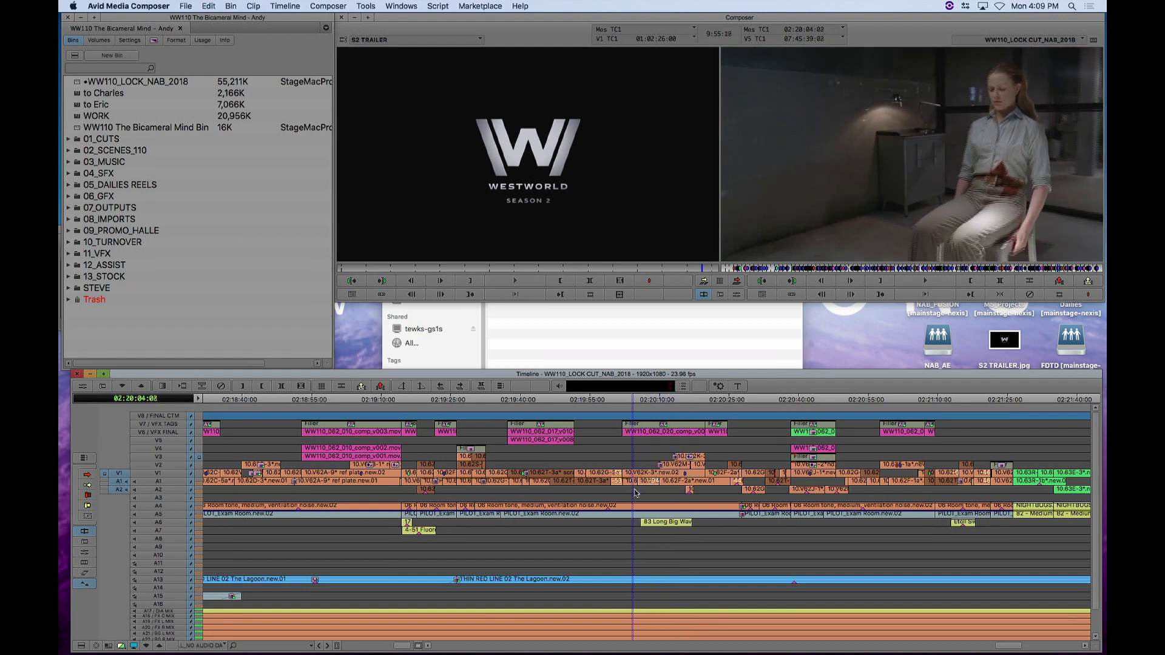
left_click_drag(655, 494, 702, 493)
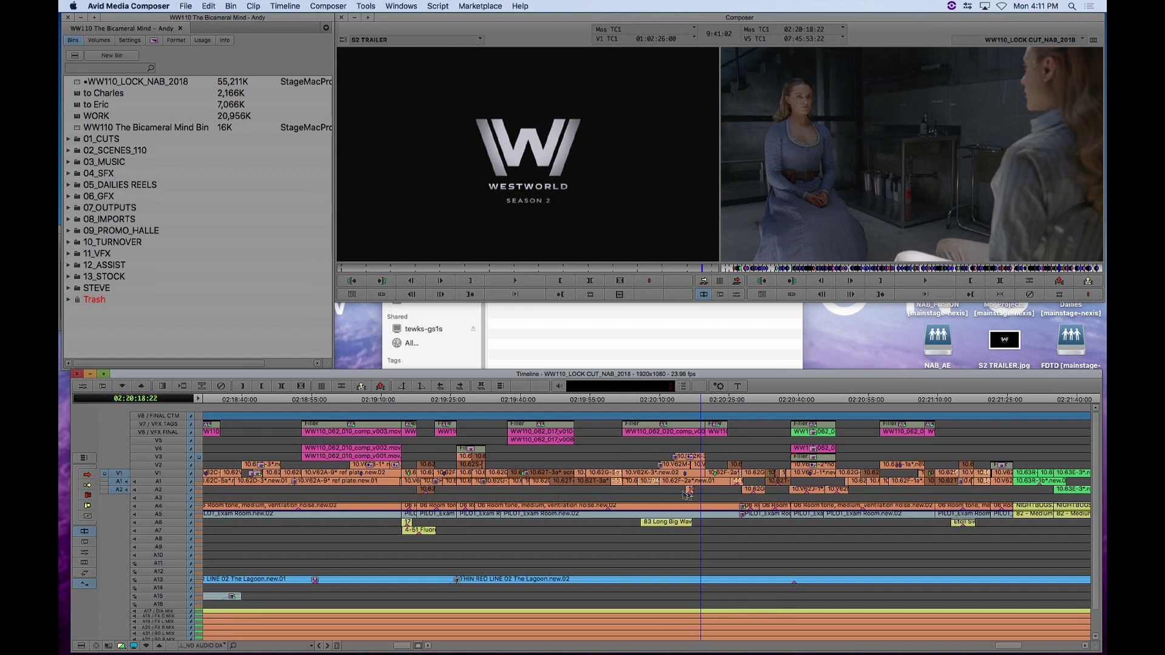
Step: Scrub forward from 02:20:08 again, then open the Markers window from the Tools menu
left_click(654, 498)
left_click_drag(653, 497, 691, 498)
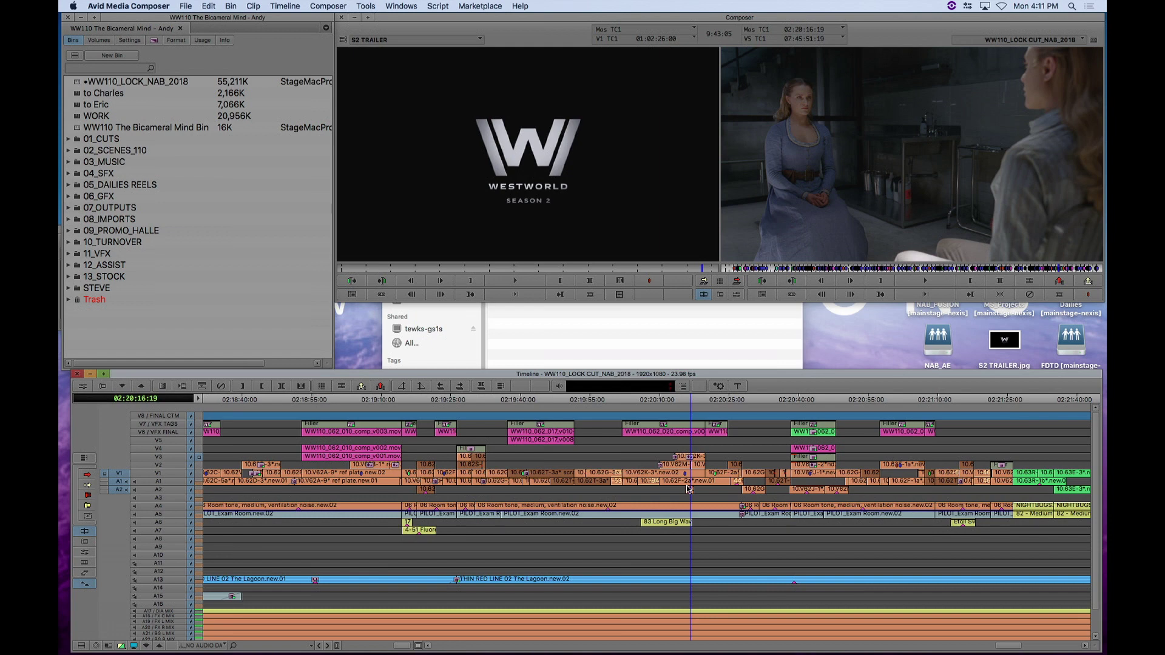
left_click(366, 6)
left_click(379, 190)
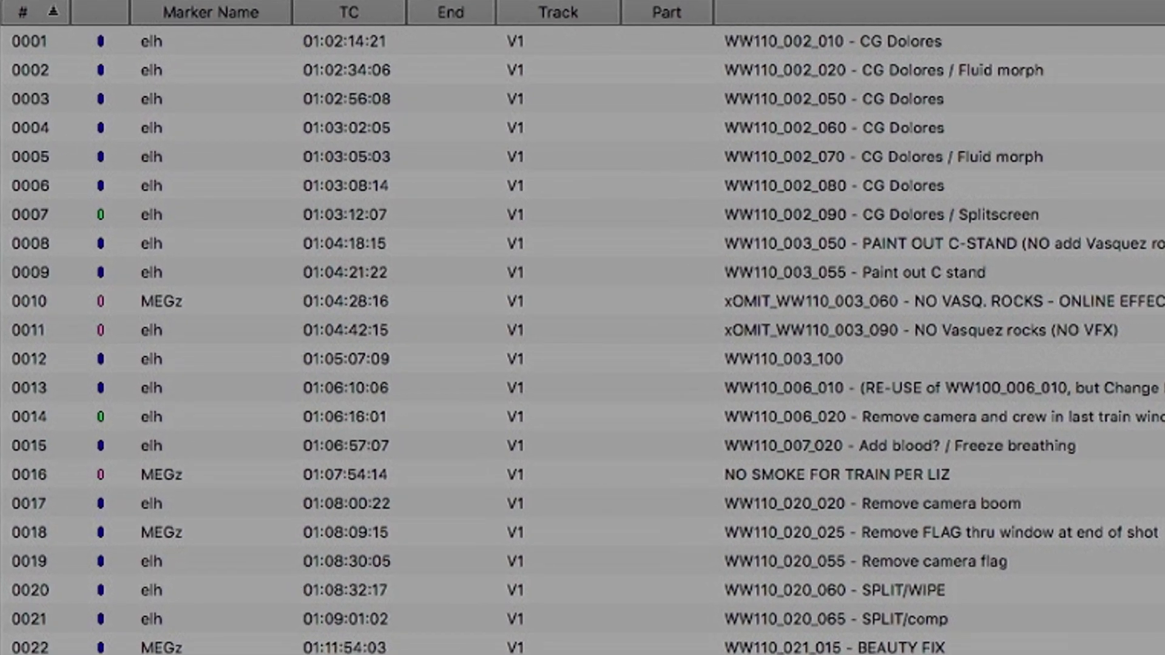
Step: Sort the WW110_LOCK CUT_NAB_2018 markers by the Marker Name column
left_click(155, 12)
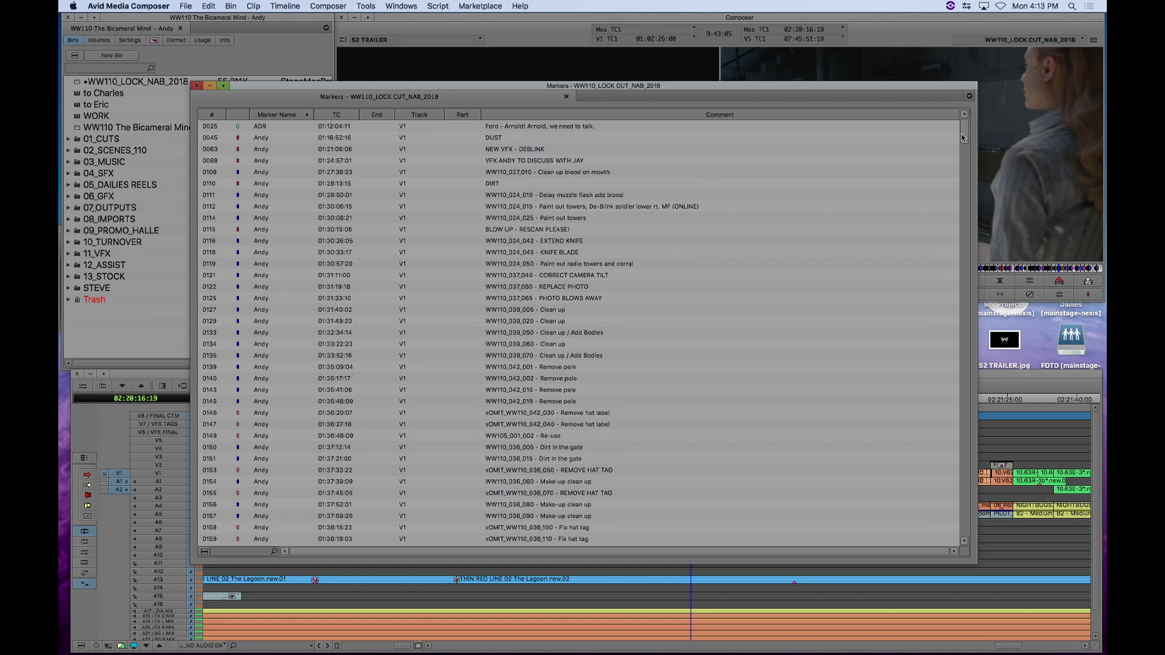
Step: Read the VFX marker comments further down, then close the Markers window
scroll(955, 159, "down", 10)
scroll(949, 182, "down", 15)
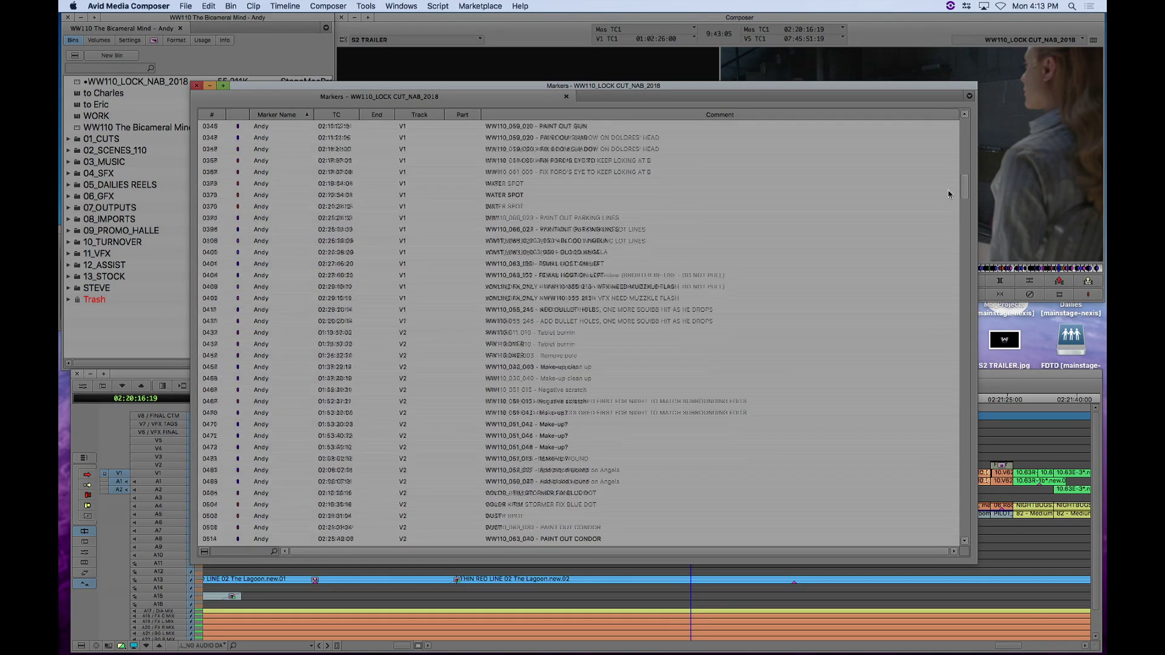
scroll(945, 212, "down", 1)
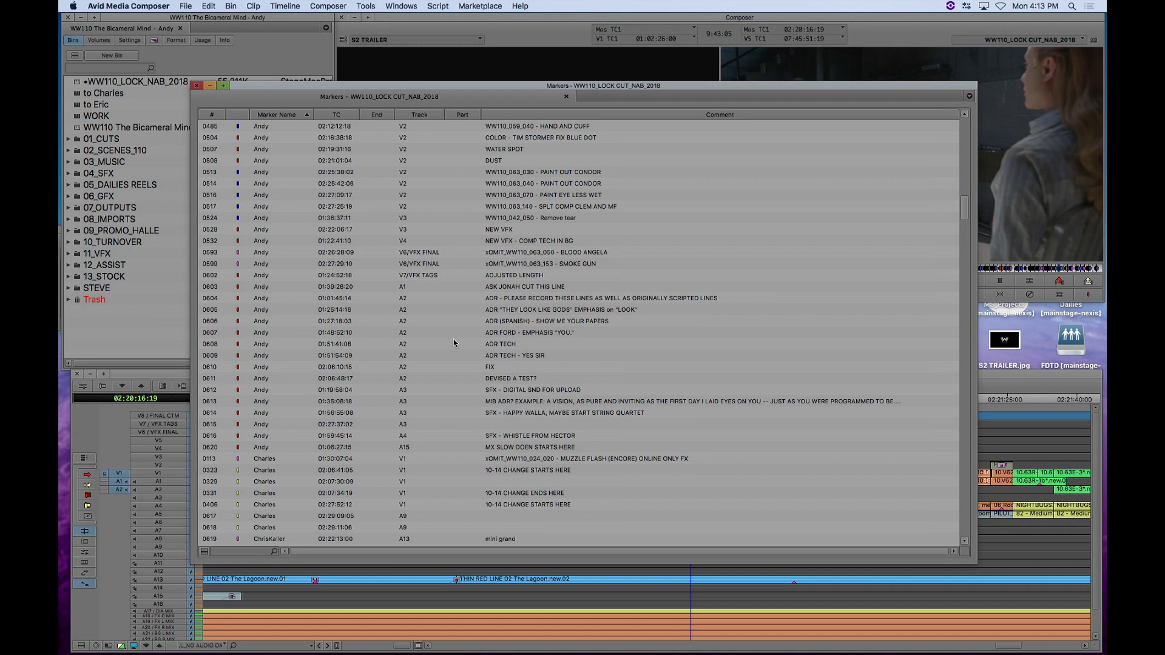
left_click(243, 257)
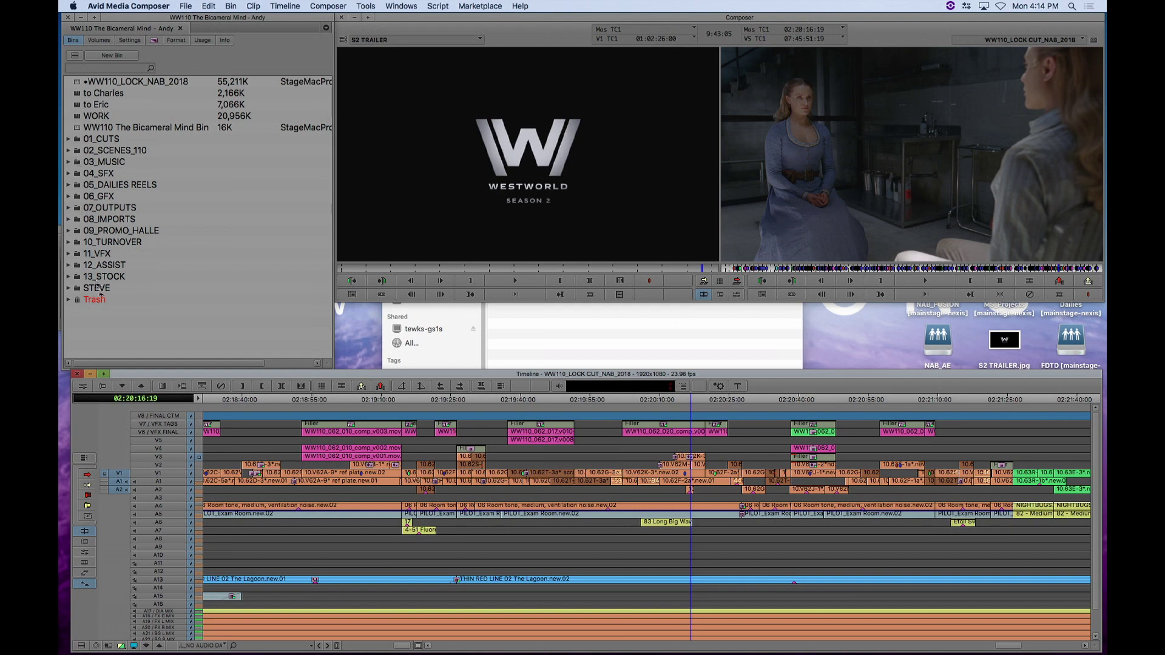
Step: Expand 01_CUTS to reveal the lock, studio, HBO and PC cut bins
left_click(68, 140)
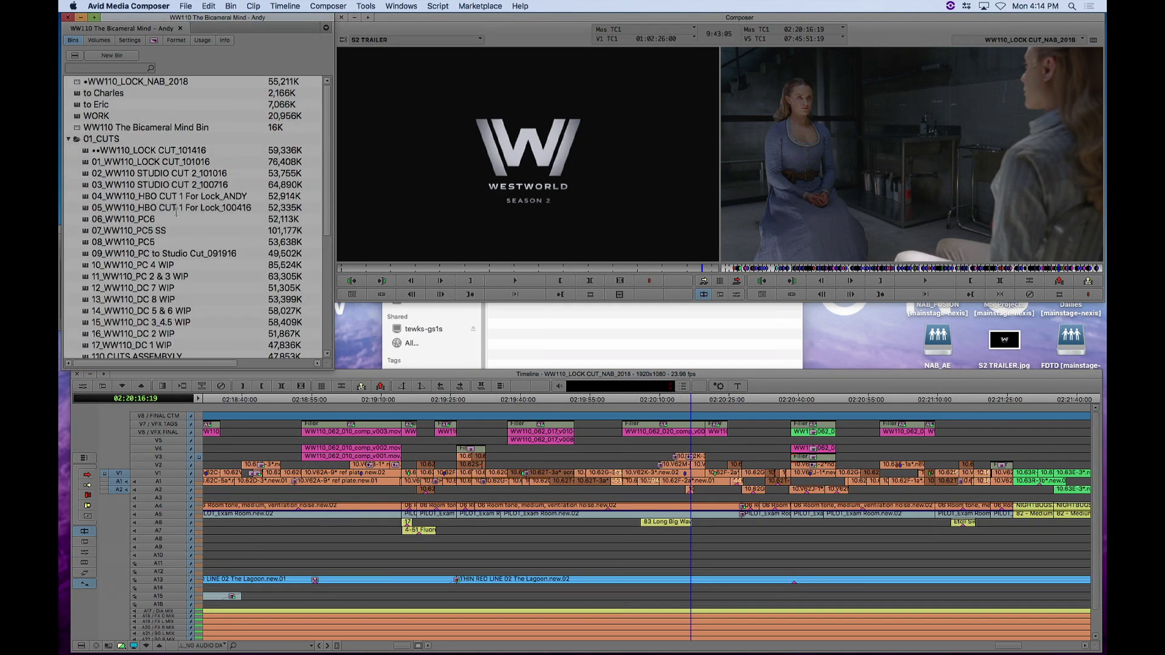
scroll(169, 273, "down", 4)
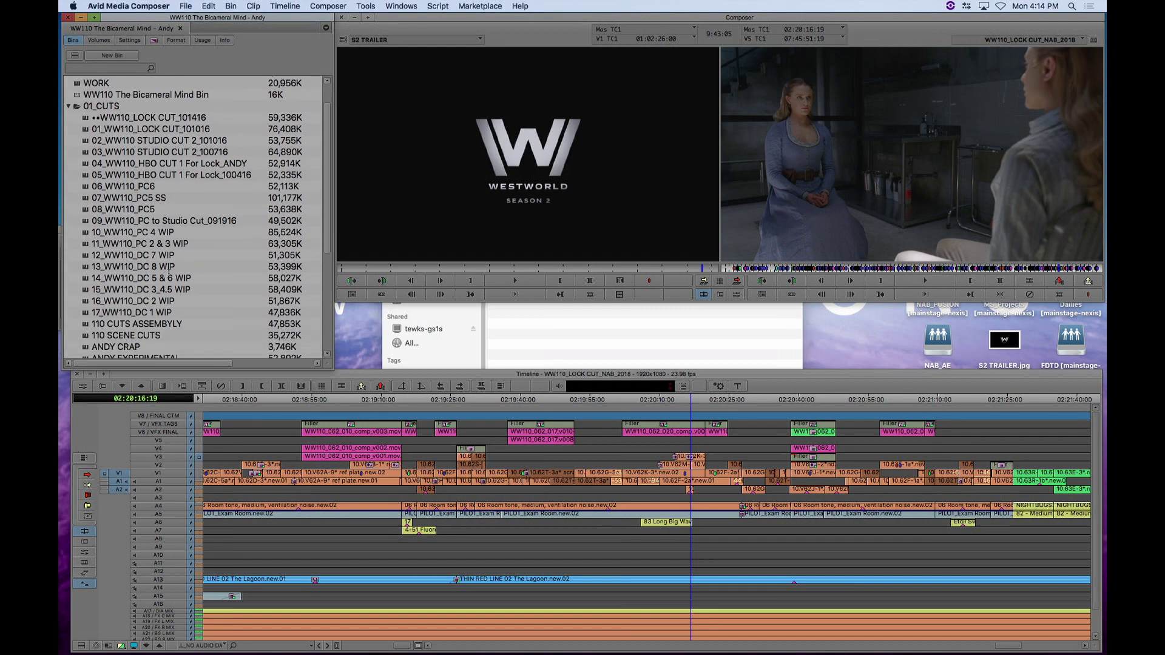